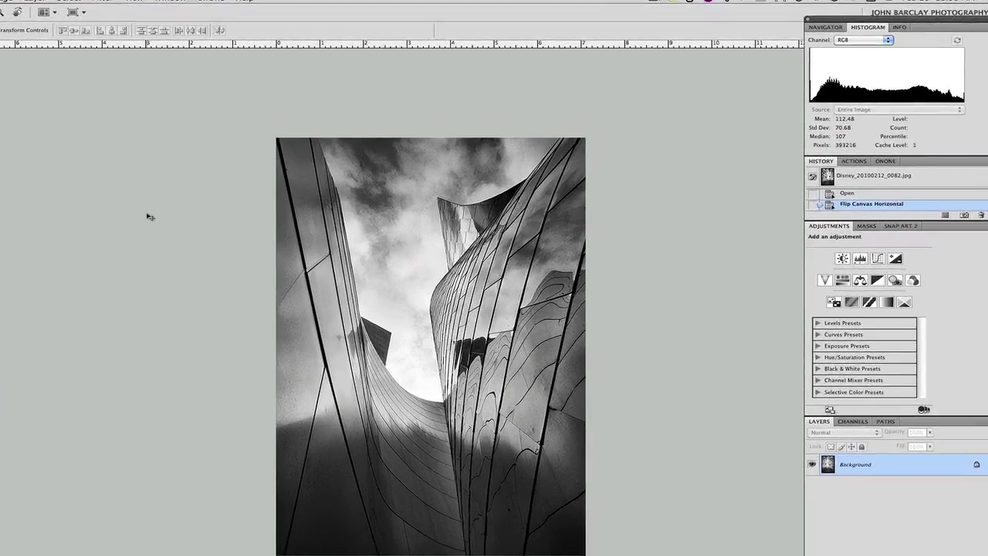
{"action": "key", "text": "super+alt+i"}
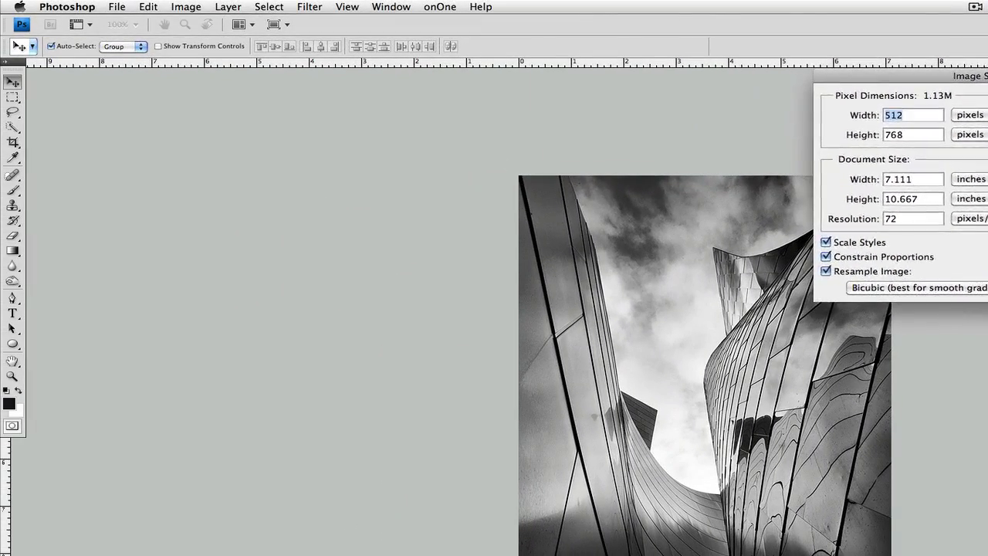
{"action": "left_click", "coordinate": [941, 94]}
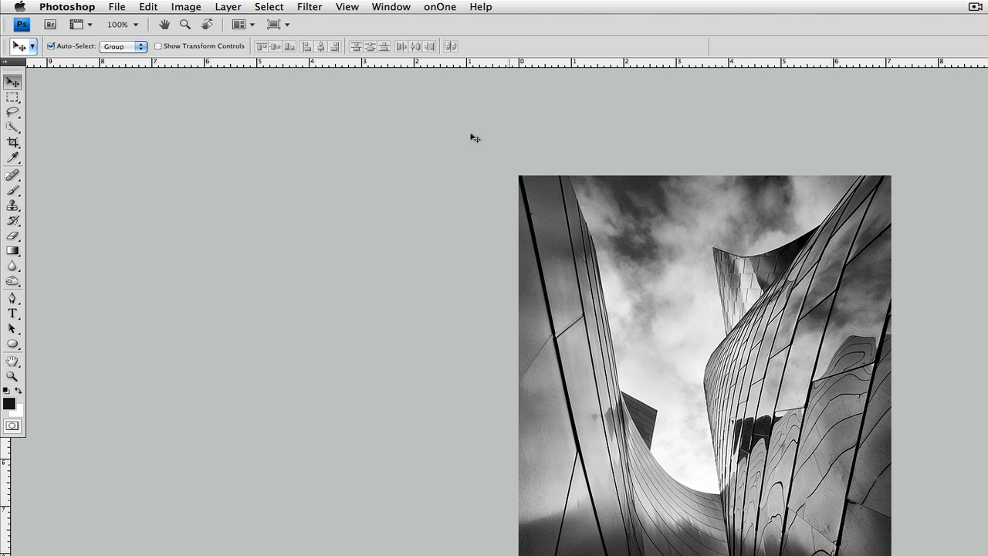
- Create a new document named Disney, 1024 × 768 pixels at 72 pixels/inch
{"action": "left_click", "coordinate": [116, 8]}
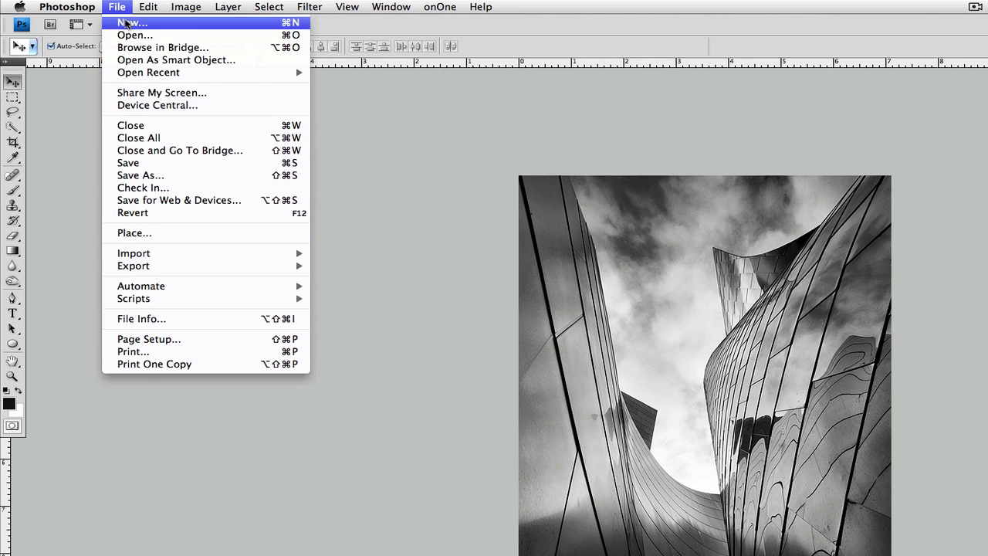
{"action": "left_click", "coordinate": [127, 22]}
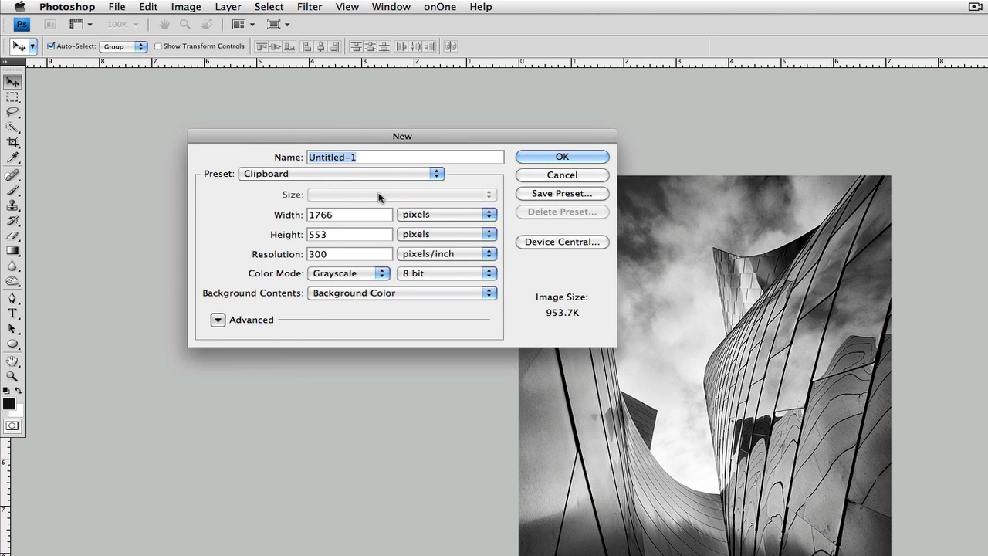
{"action": "type", "text": "Disney"}
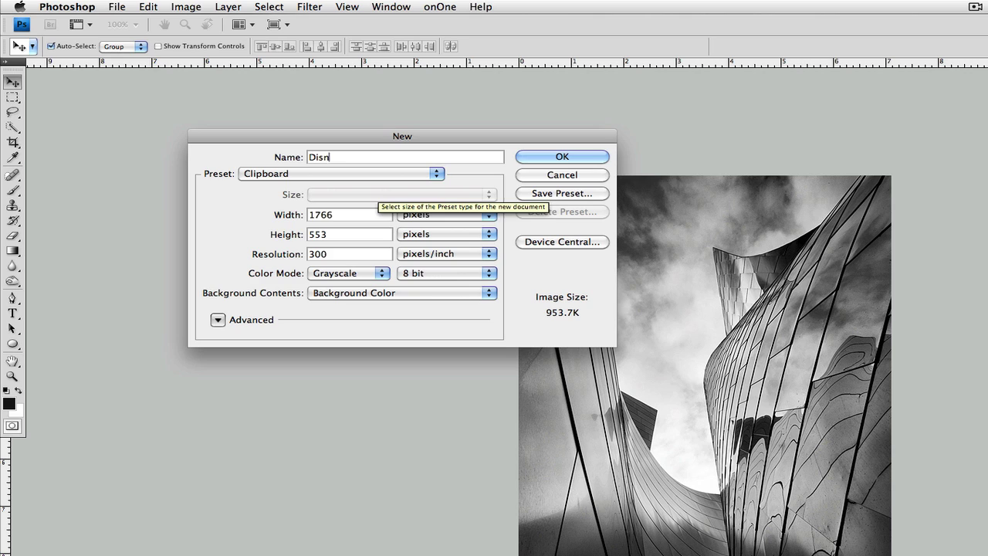
{"action": "key", "text": "Tab"}
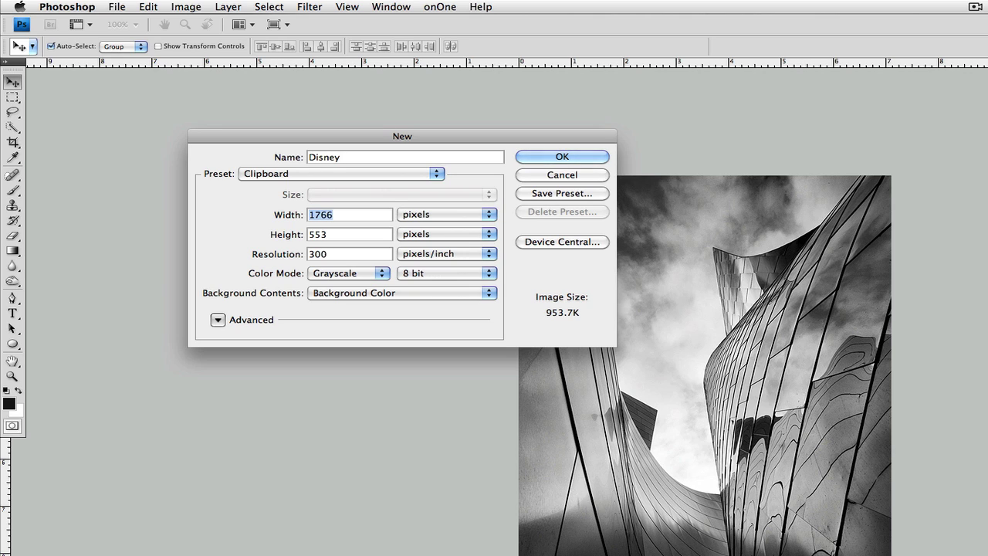
{"action": "type", "text": "1024"}
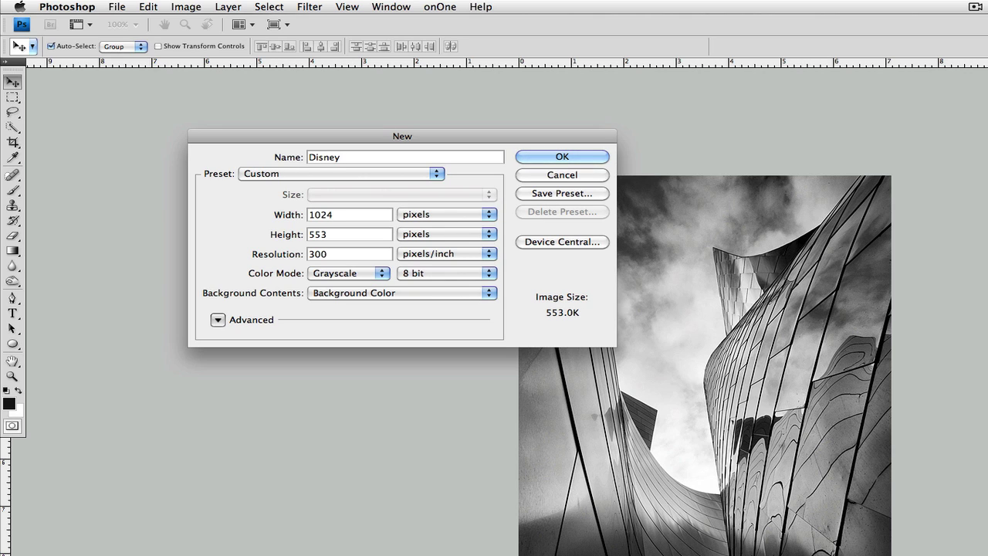
{"action": "key", "text": "Tab"}
{"action": "type", "text": "768"}
{"action": "key", "text": "Tab"}
{"action": "type", "text": "72"}
{"action": "key", "text": "Tab"}
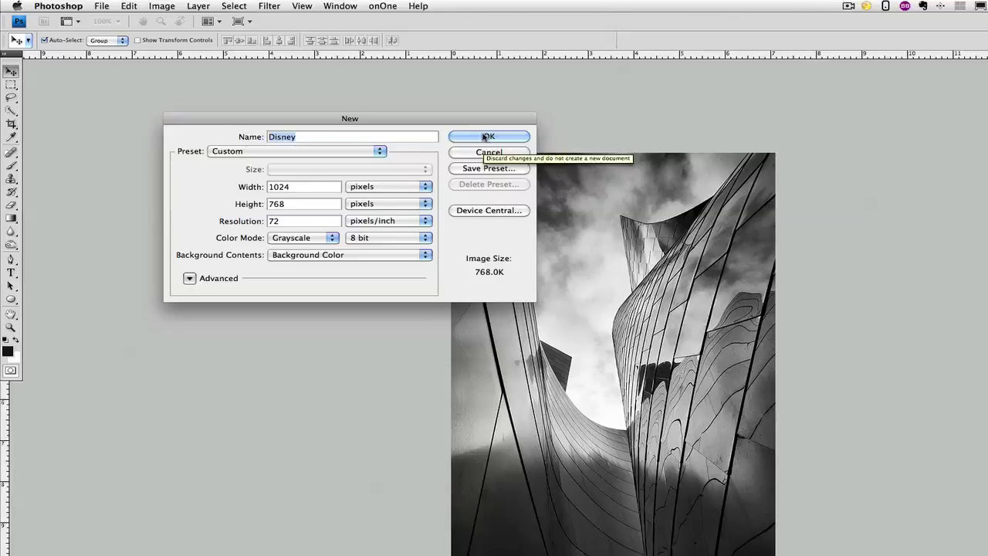
{"action": "left_click", "coordinate": [562, 156]}
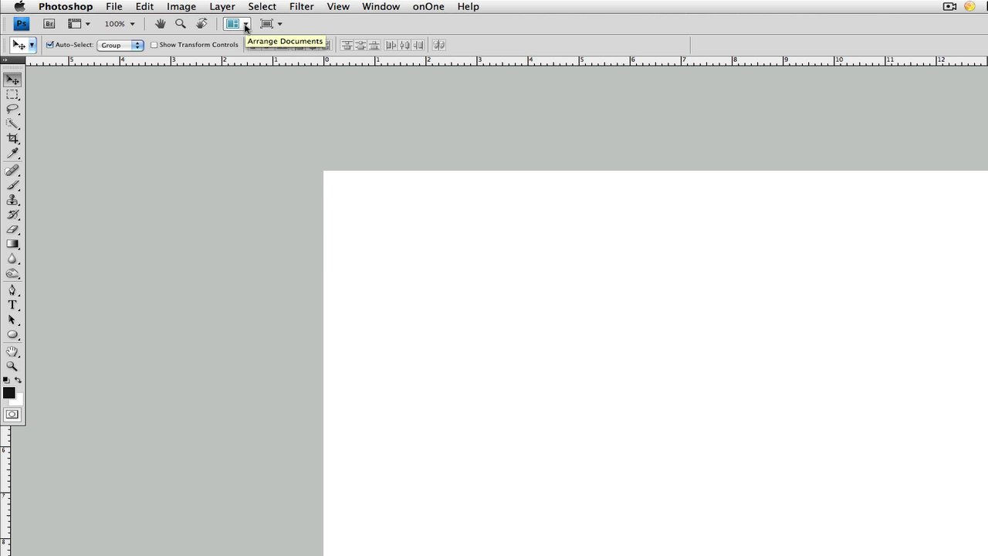
- Float all documents in windows and drag the Disney window beside the photo
{"action": "left_click", "coordinate": [244, 24]}
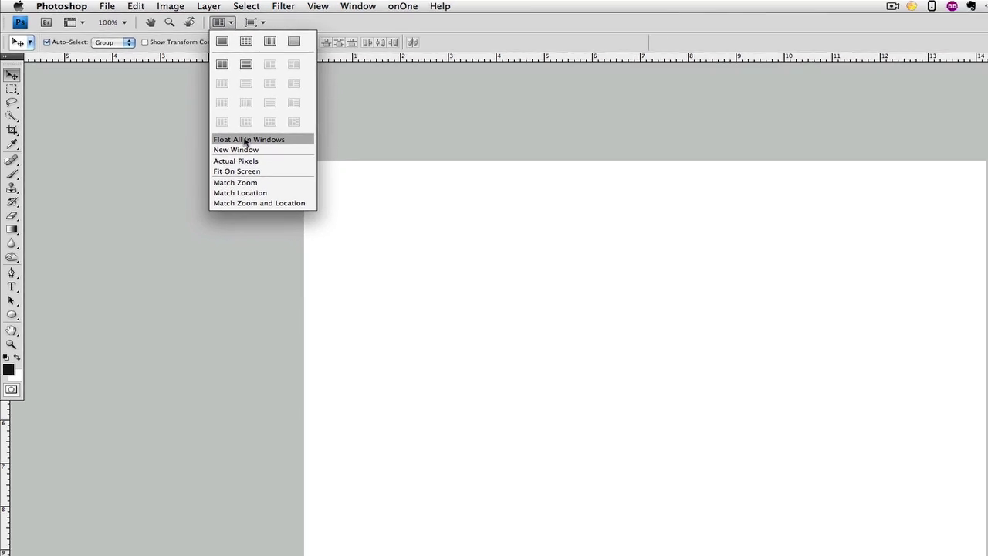
{"action": "left_click", "coordinate": [263, 147]}
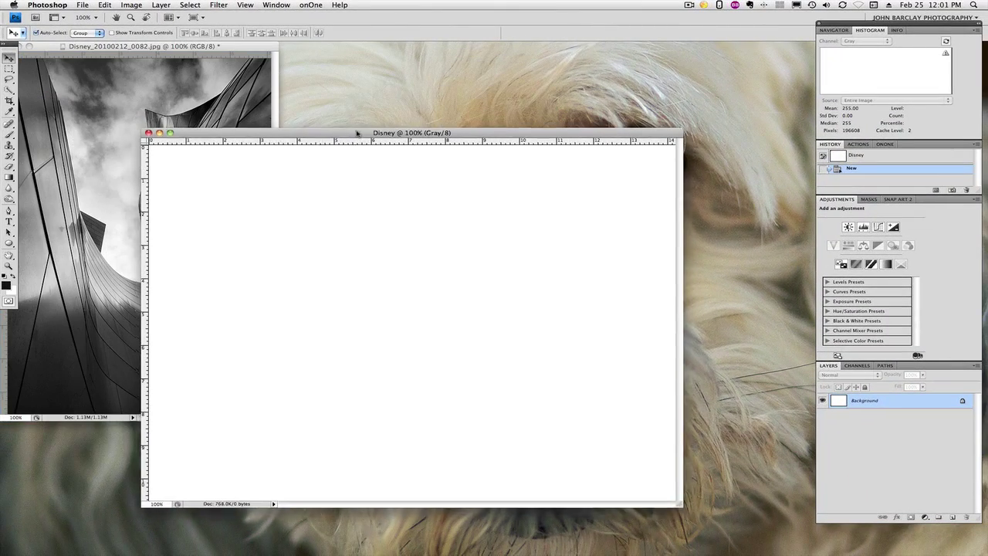
{"action": "left_click_drag", "start_coordinate": [374, 139], "coordinate": [426, 147]}
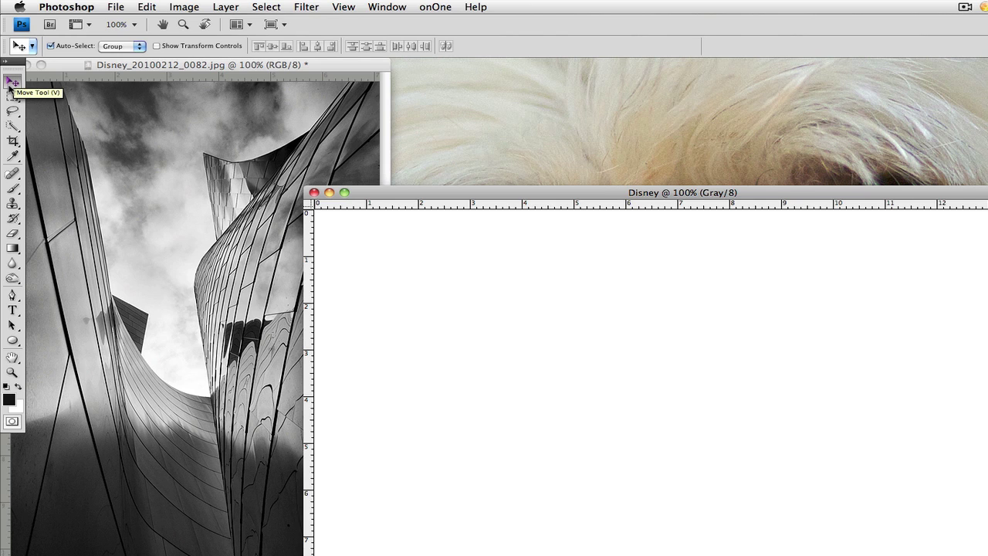
- With Auto-Select on, drag the photo into Disney as Layer 1 on the left
{"action": "left_click", "coordinate": [50, 46]}
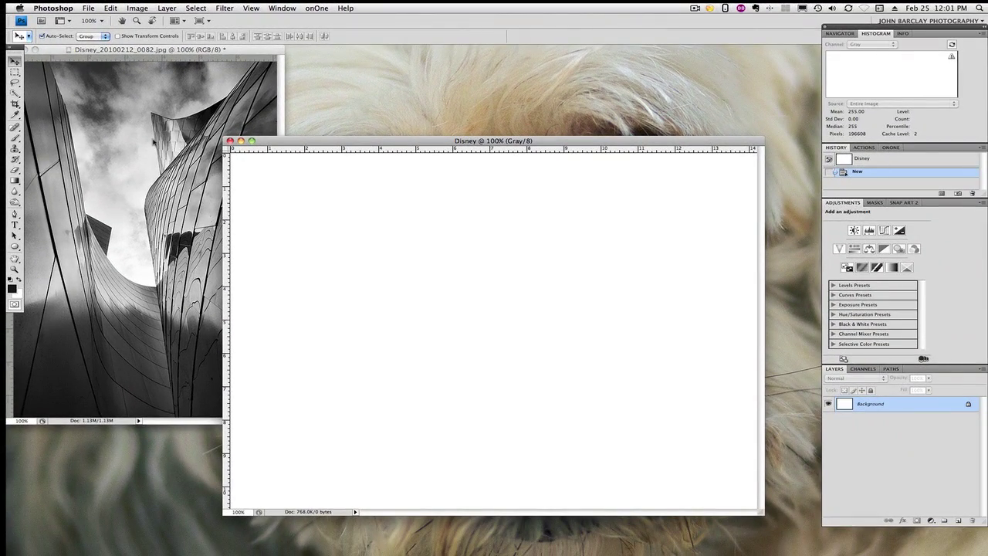
{"action": "left_click", "coordinate": [160, 150]}
{"action": "left_click_drag", "start_coordinate": [155, 147], "coordinate": [352, 230]}
- Bring the original photo forward and go to the Image Rotation commands
{"action": "left_click", "coordinate": [219, 140]}
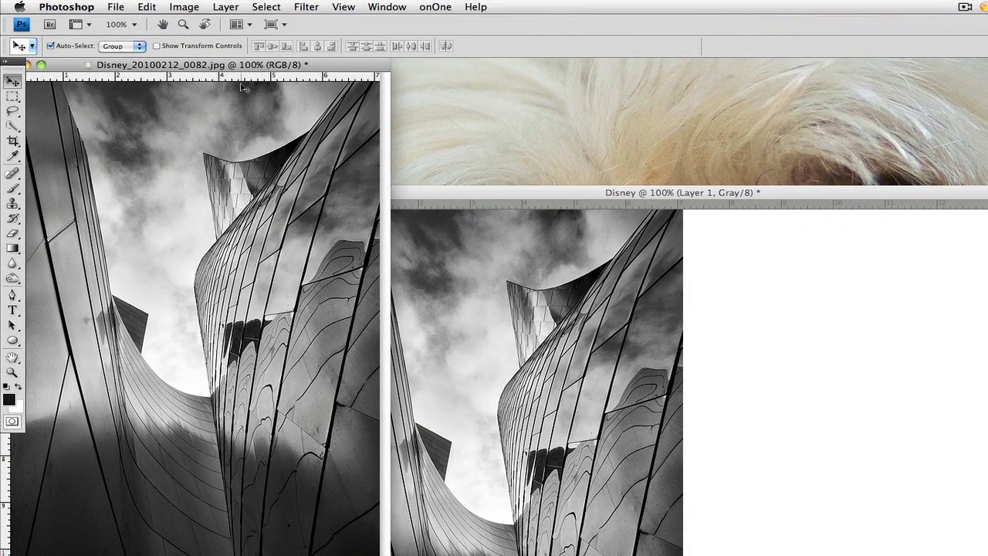
{"action": "left_click", "coordinate": [186, 7]}
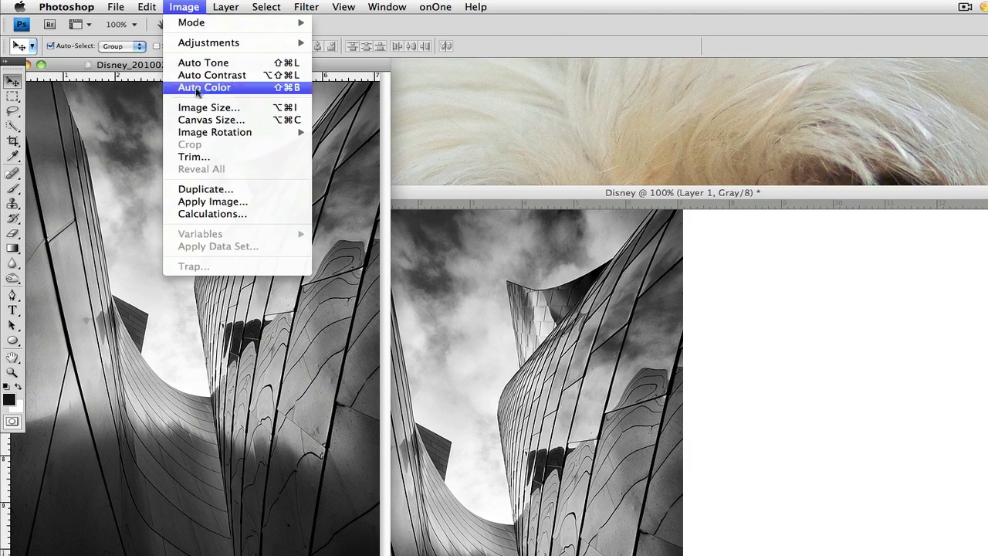
{"action": "mouse_move", "coordinate": [221, 133]}
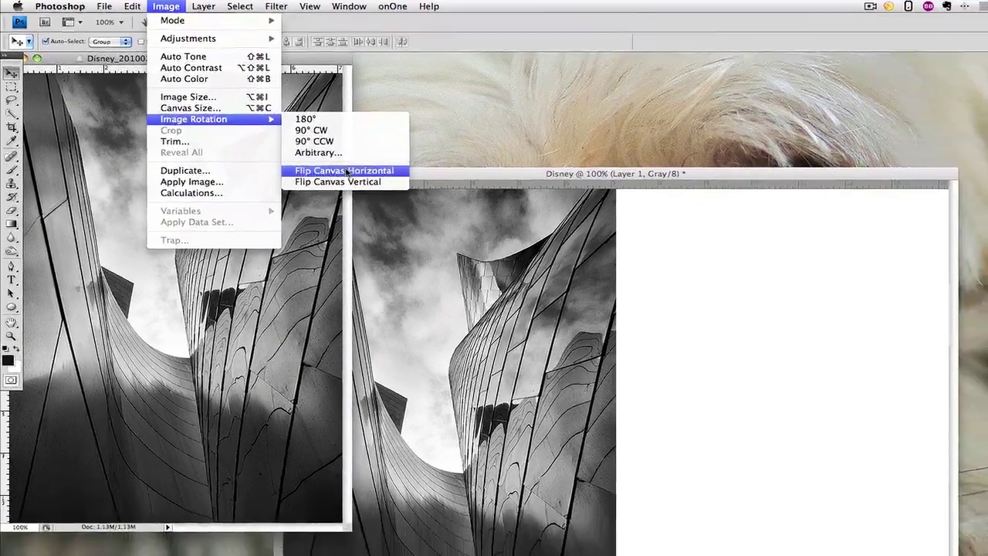
- Flip the original photo horizontally and drag it into Disney as Layer 2
{"action": "left_click", "coordinate": [381, 189]}
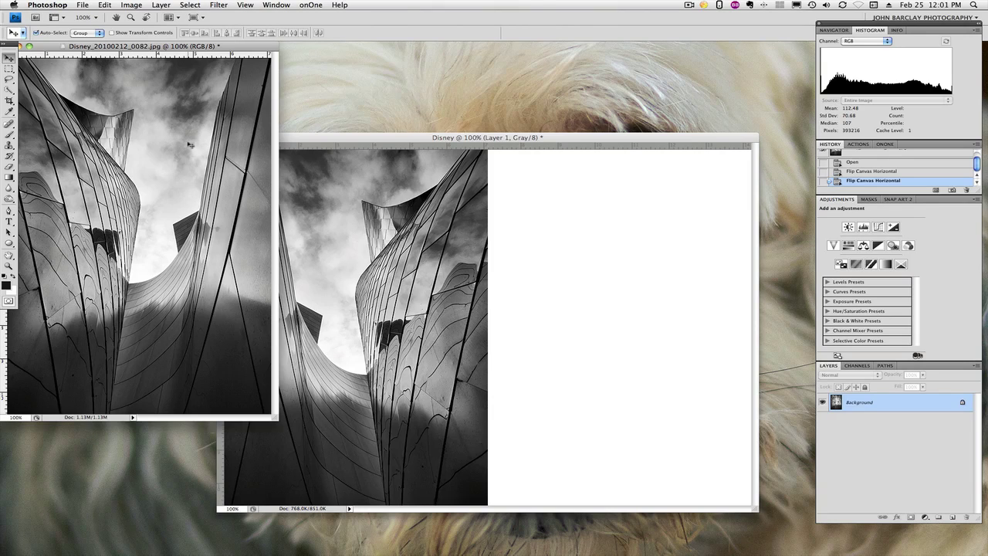
{"action": "left_click_drag", "start_coordinate": [218, 168], "coordinate": [743, 266]}
{"action": "left_click_drag", "start_coordinate": [654, 233], "coordinate": [658, 231]}
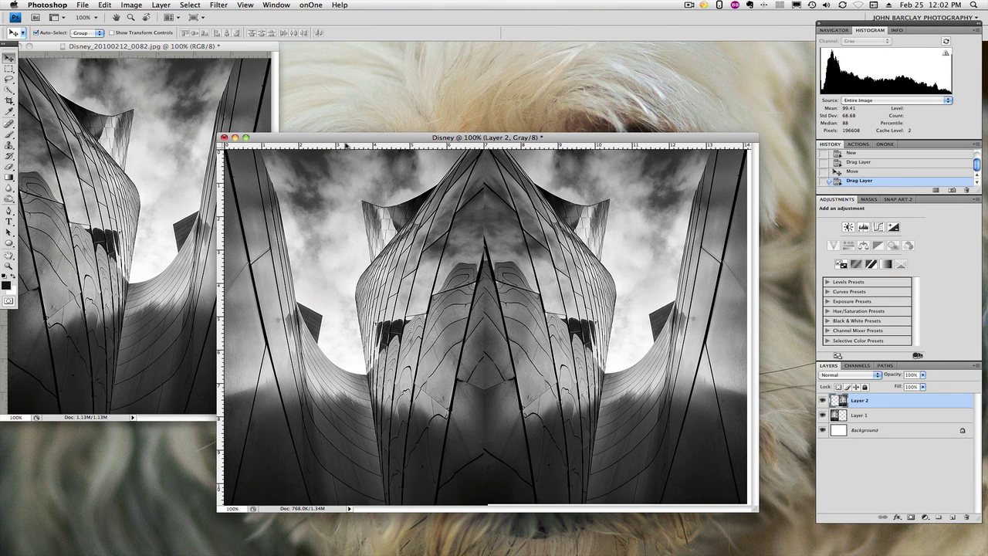
- In full-screen view, slide Layer 2 and Layer 1 until the mirrored halves meet seamlessly
{"action": "key", "text": "f"}
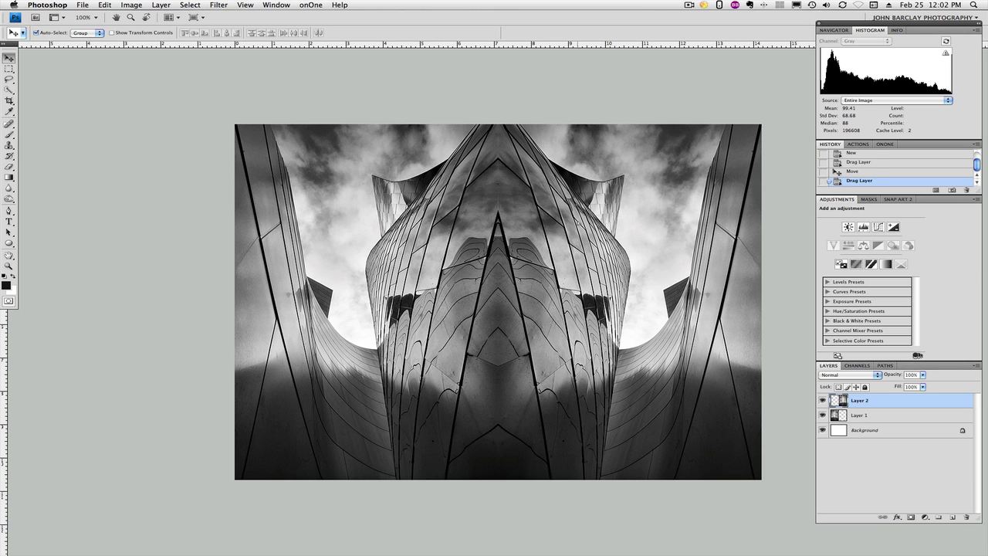
{"action": "left_click_drag", "start_coordinate": [578, 222], "coordinate": [574, 221]}
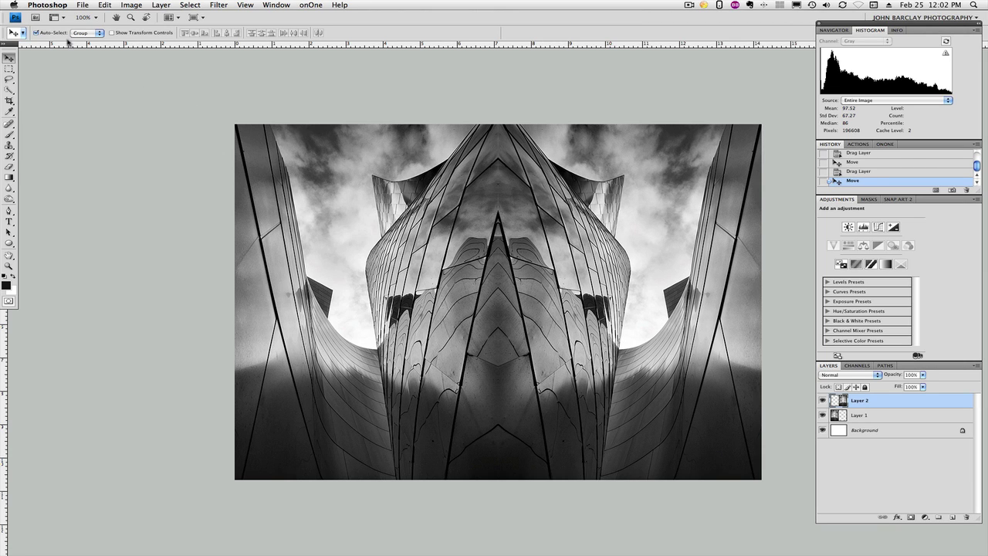
{"action": "left_click_drag", "start_coordinate": [616, 256], "coordinate": [577, 259]}
{"action": "mouse_move", "coordinate": [448, 247]}
{"action": "left_mouse_down"}
{"action": "mouse_move", "coordinate": [305, 268]}
{"action": "mouse_move", "coordinate": [448, 246]}
{"action": "left_mouse_up"}
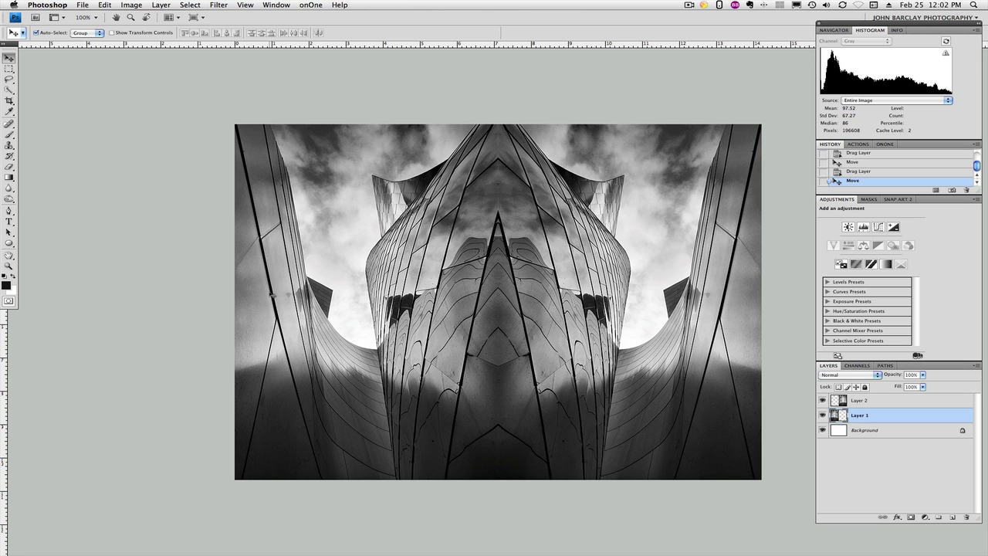
{"action": "key", "text": "super+alt+i"}
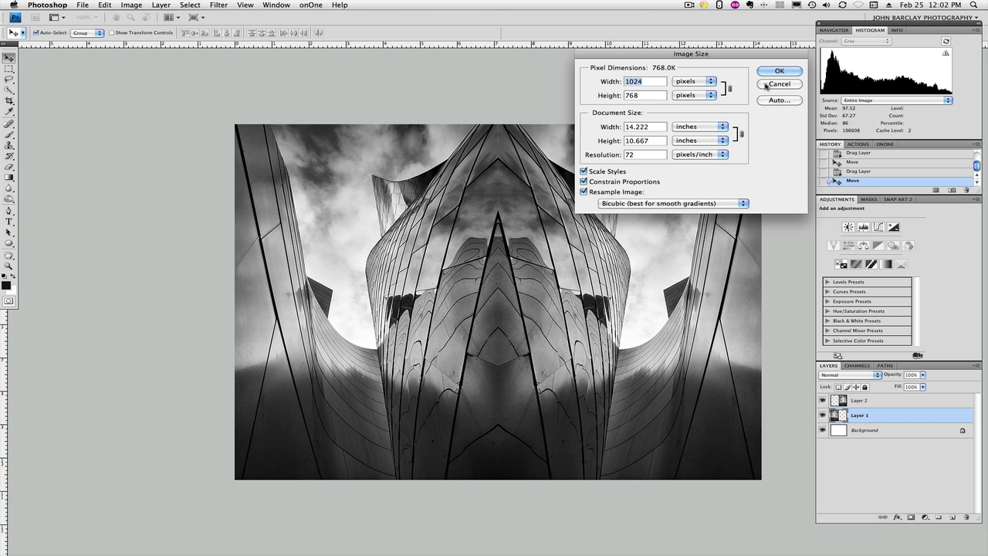
{"action": "left_click", "coordinate": [767, 86]}
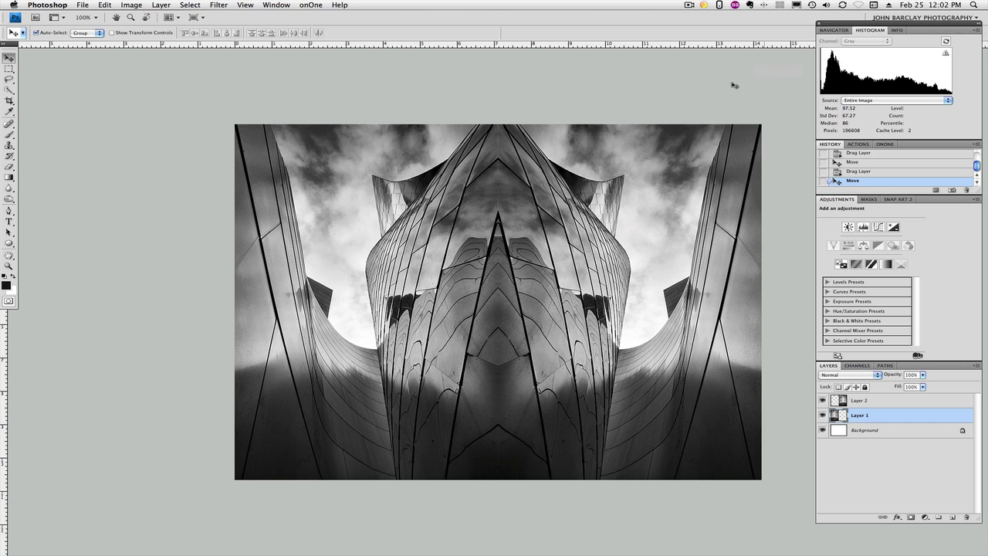
- Create a new document named Disney2, 1024 × 1536 pixels at 72 ppi
{"action": "left_click", "coordinate": [83, 7]}
{"action": "left_click", "coordinate": [91, 16]}
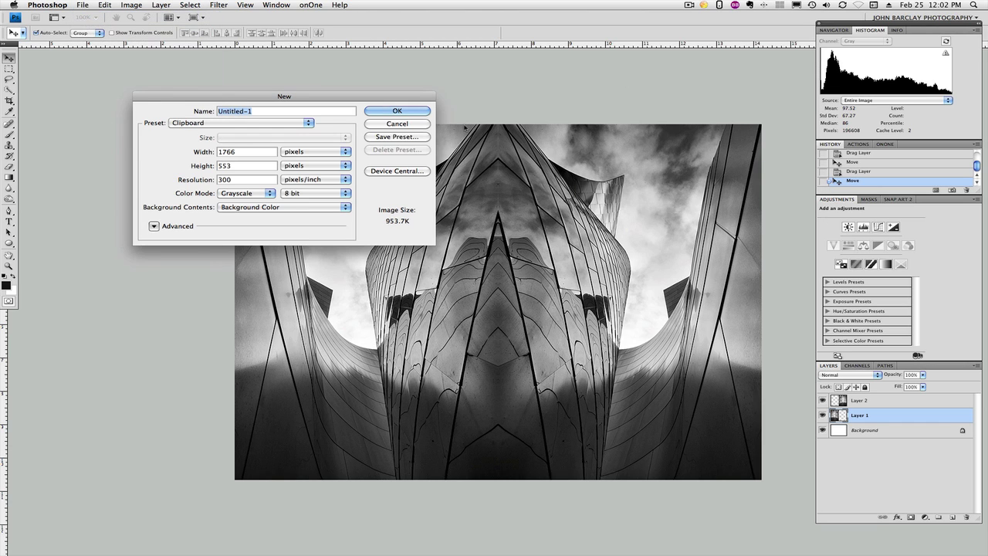
{"action": "type", "text": "Disney2"}
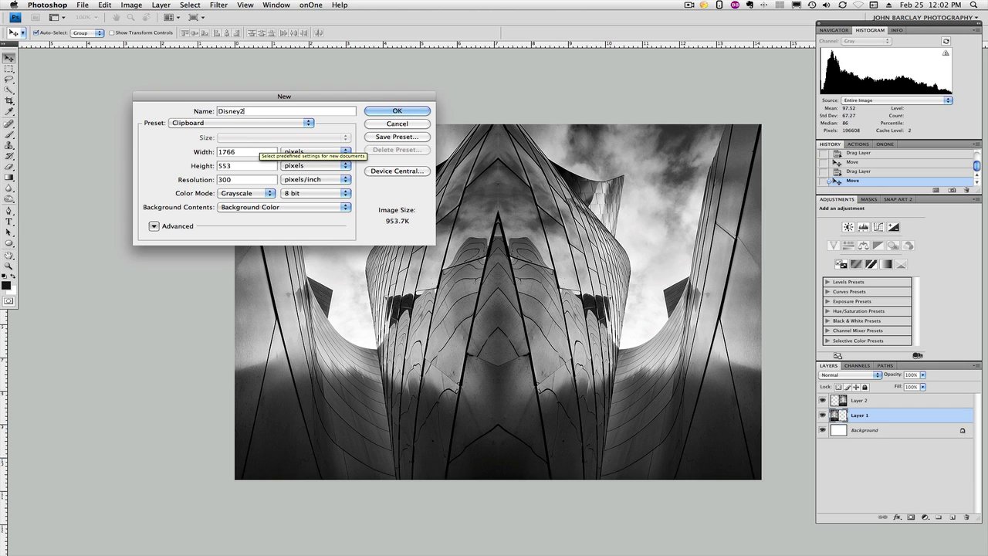
{"action": "key", "text": "Tab"}
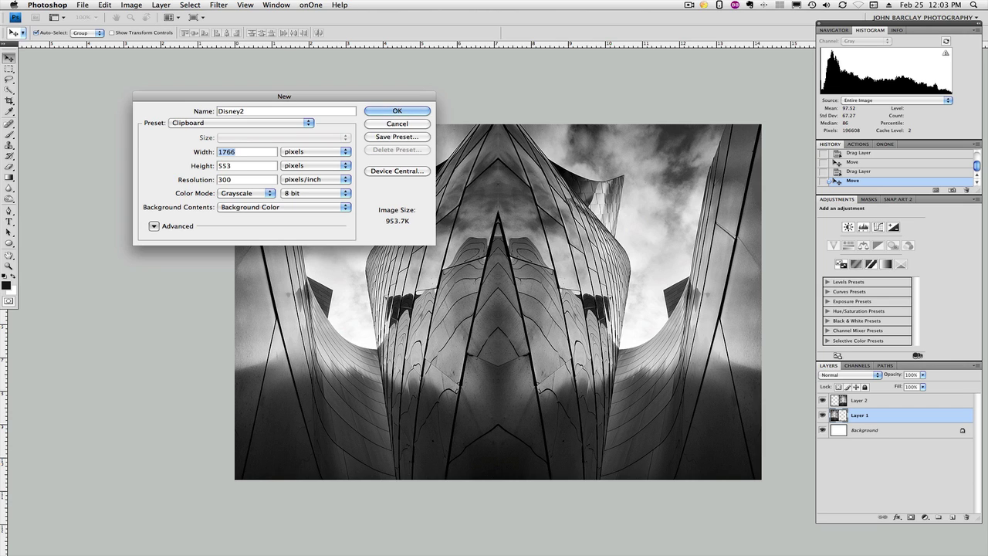
{"action": "type", "text": "1024"}
{"action": "key", "text": "Tab"}
{"action": "type", "text": "1536"}
{"action": "key", "text": "Tab"}
{"action": "type", "text": "72"}
{"action": "key", "text": "Tab"}
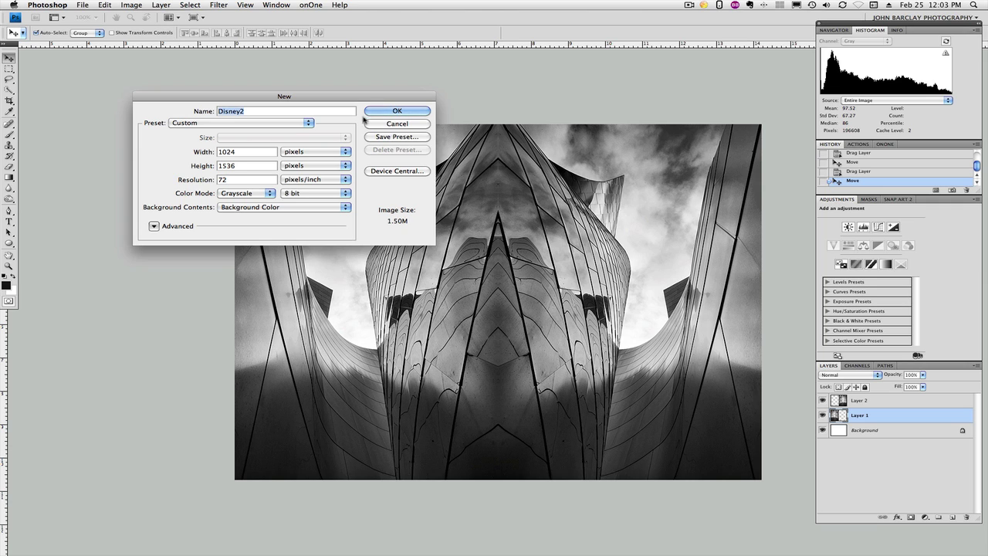
{"action": "left_click", "coordinate": [377, 113]}
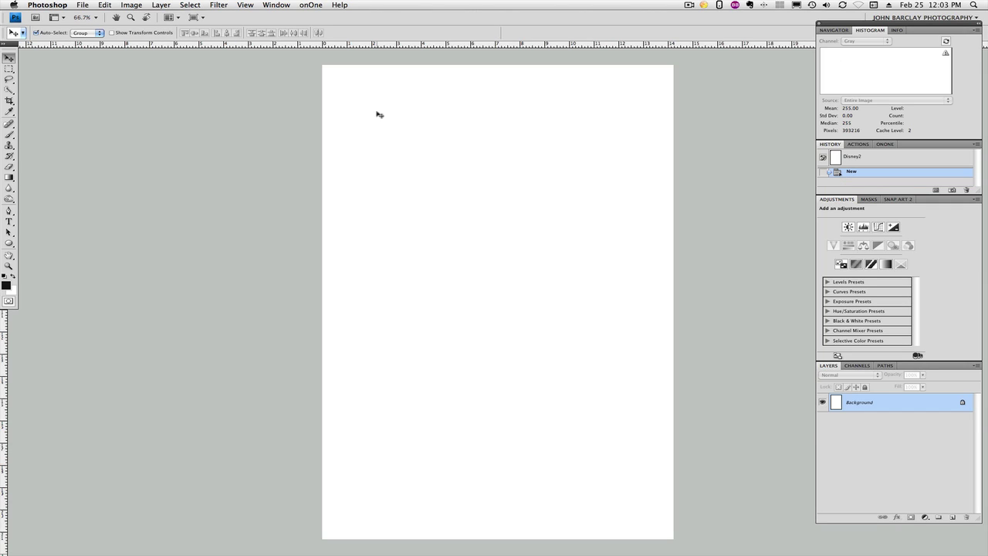
- Float all documents, move Disney2 right, and slide Disney's mirrored half left to close the seam
{"action": "left_click", "coordinate": [179, 19]}
{"action": "left_click", "coordinate": [180, 108]}
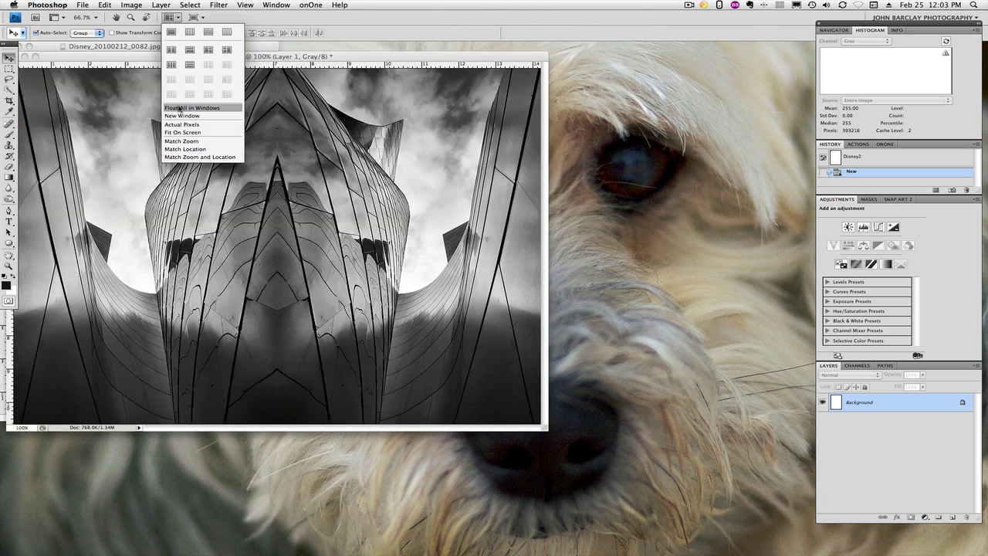
{"action": "left_click_drag", "start_coordinate": [207, 68], "coordinate": [568, 61]}
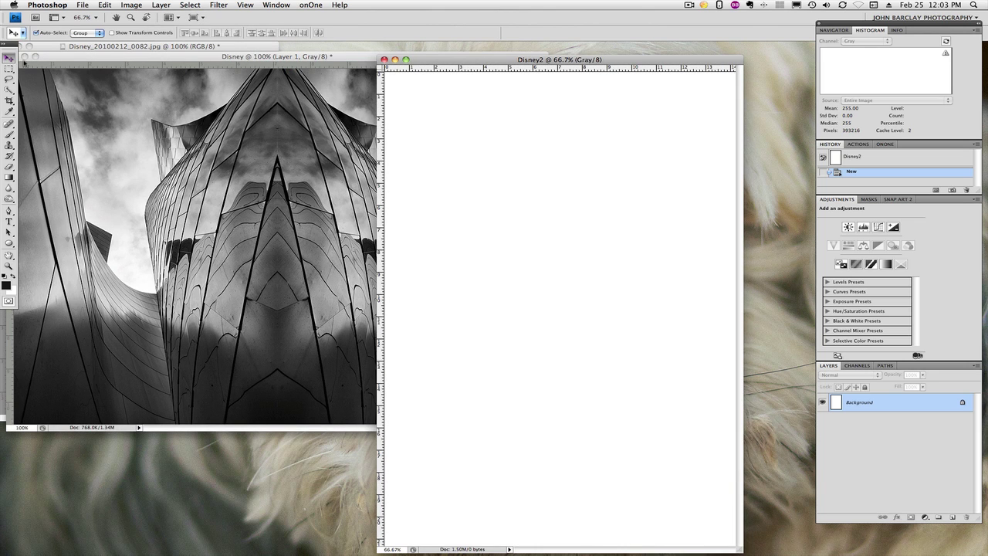
{"action": "left_click_drag", "start_coordinate": [532, 143], "coordinate": [301, 144]}
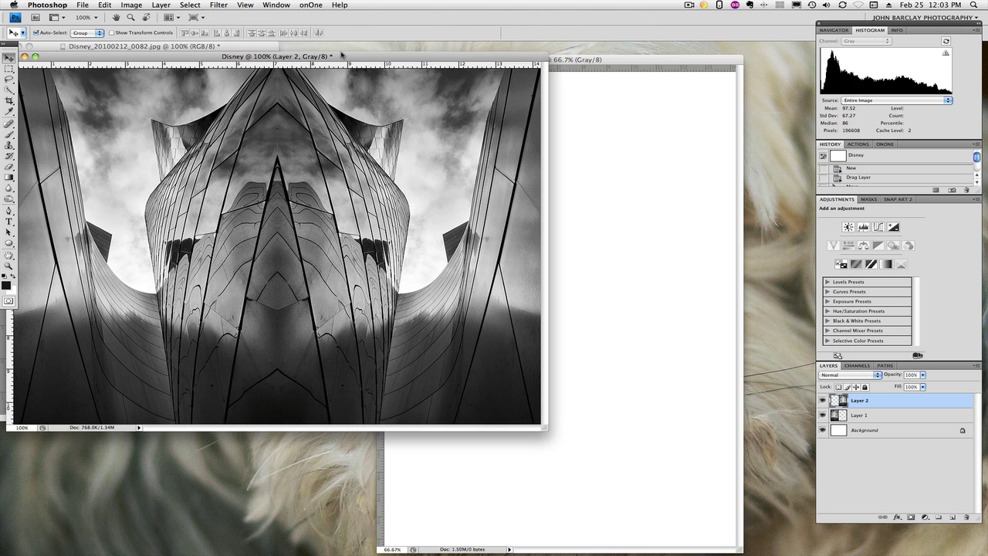
- Merge Disney's visible layers and copy the result into Disney2's top half
{"action": "left_click_drag", "start_coordinate": [343, 55], "coordinate": [344, 56]}
{"action": "key", "text": "super+shift+e"}
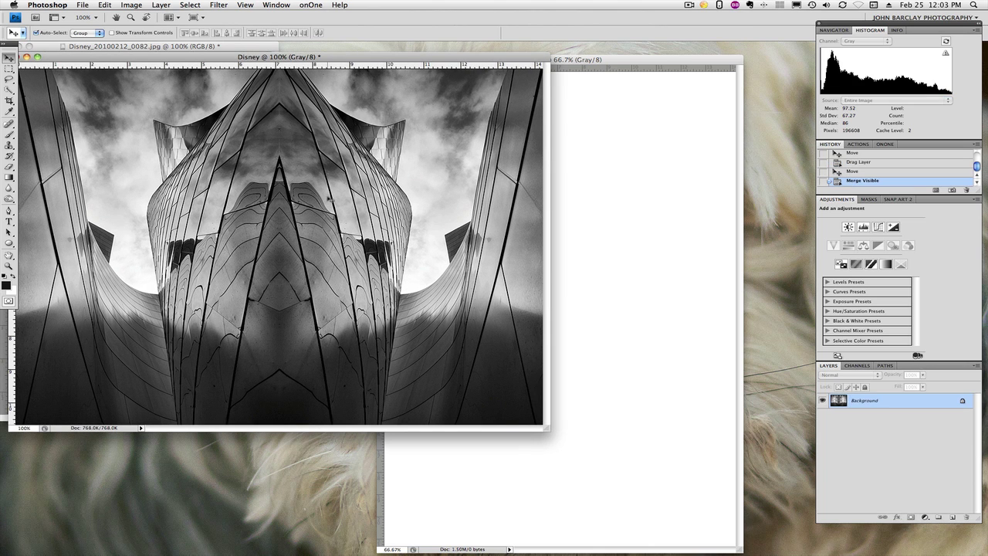
{"action": "left_click_drag", "start_coordinate": [330, 199], "coordinate": [655, 189]}
{"action": "left_click", "coordinate": [290, 174]}
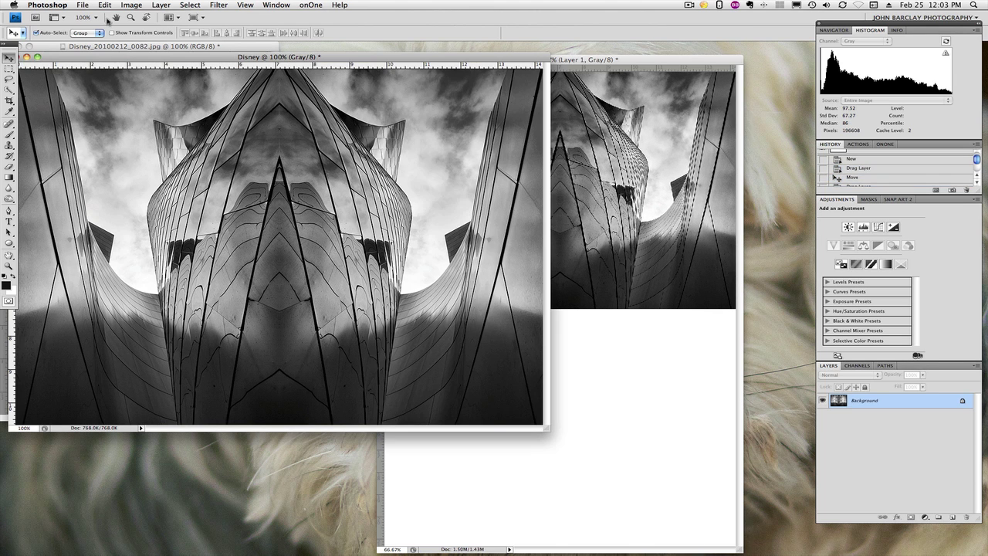
- Flip the Disney image vertically and drag it into Disney2 below the first copy
{"action": "left_click", "coordinate": [131, 5]}
{"action": "mouse_move", "coordinate": [146, 94]}
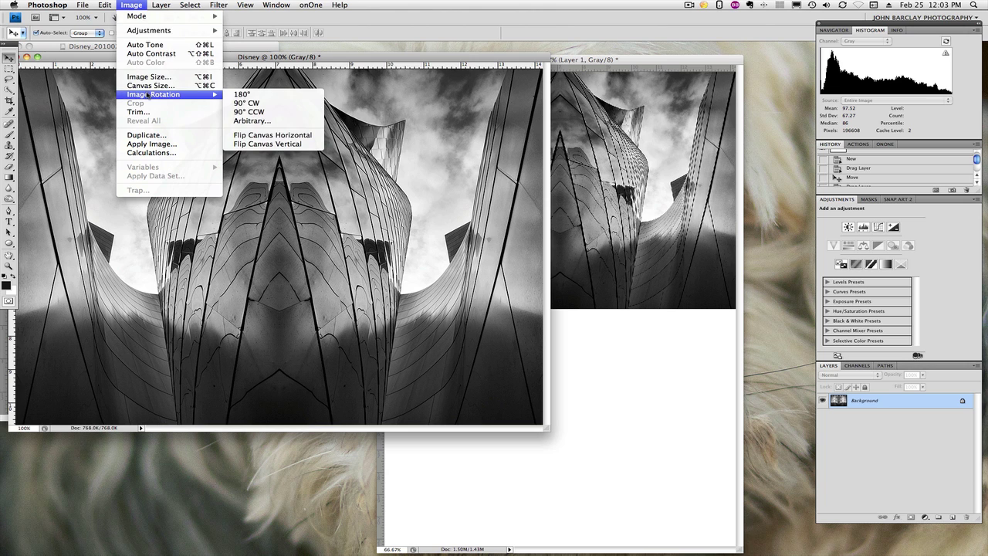
{"action": "left_click", "coordinate": [284, 145]}
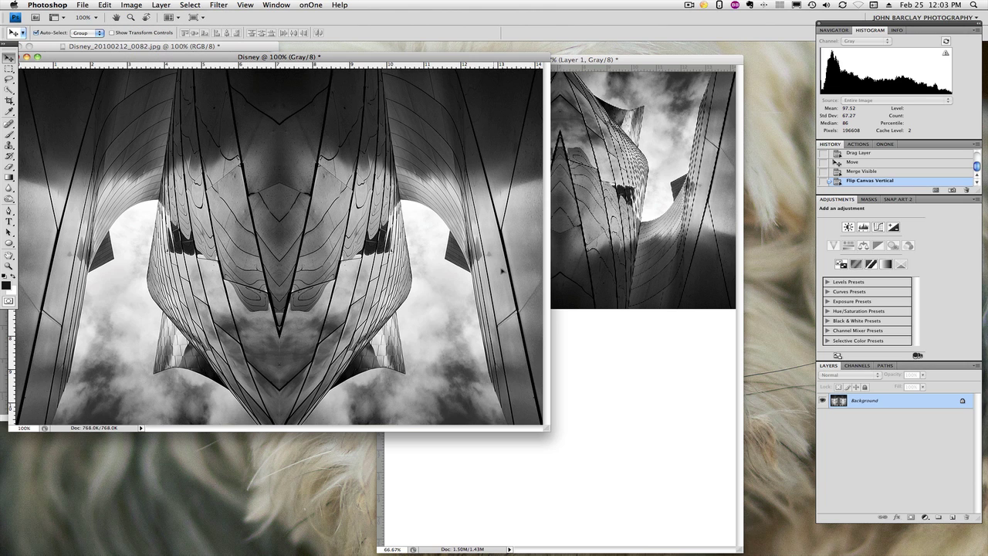
{"action": "left_click_drag", "start_coordinate": [502, 270], "coordinate": [563, 350]}
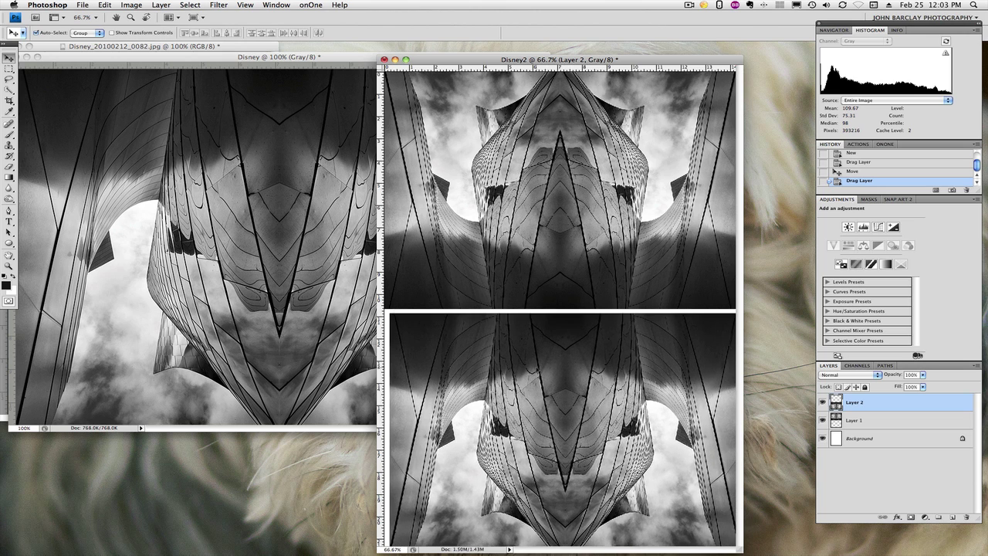
{"action": "left_click_drag", "start_coordinate": [536, 448], "coordinate": [536, 365]}
- In full-screen view, align the upper and lower halves to close the white gap
{"action": "key", "text": "f"}
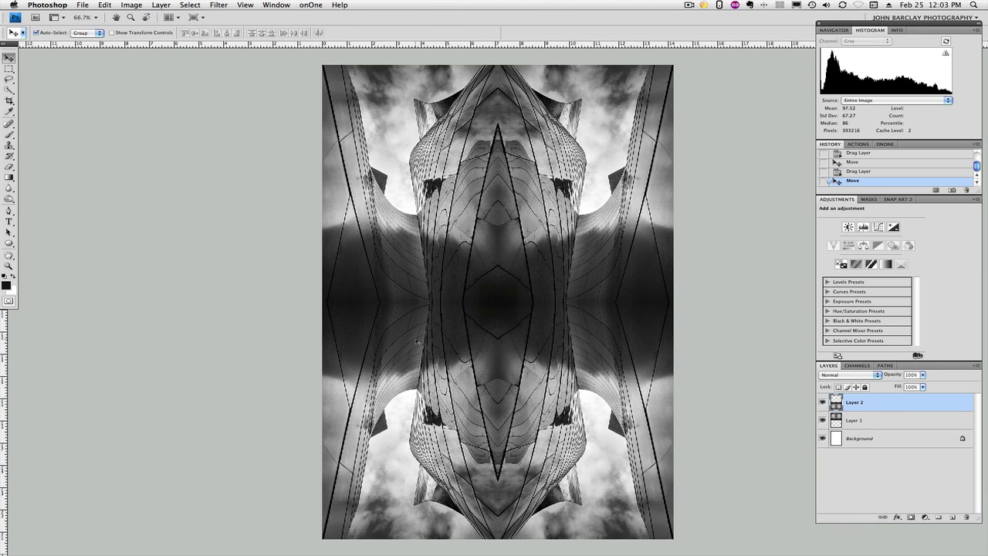
{"action": "mouse_move", "coordinate": [417, 337]}
{"action": "left_mouse_down"}
{"action": "mouse_move", "coordinate": [474, 339]}
{"action": "mouse_move", "coordinate": [349, 341]}
{"action": "mouse_move", "coordinate": [421, 339]}
{"action": "left_mouse_up"}
{"action": "mouse_move", "coordinate": [406, 209]}
{"action": "left_mouse_down"}
{"action": "mouse_move", "coordinate": [376, 209]}
{"action": "mouse_move", "coordinate": [399, 206]}
{"action": "mouse_move", "coordinate": [401, 454]}
{"action": "mouse_move", "coordinate": [401, 217]}
{"action": "left_mouse_up"}
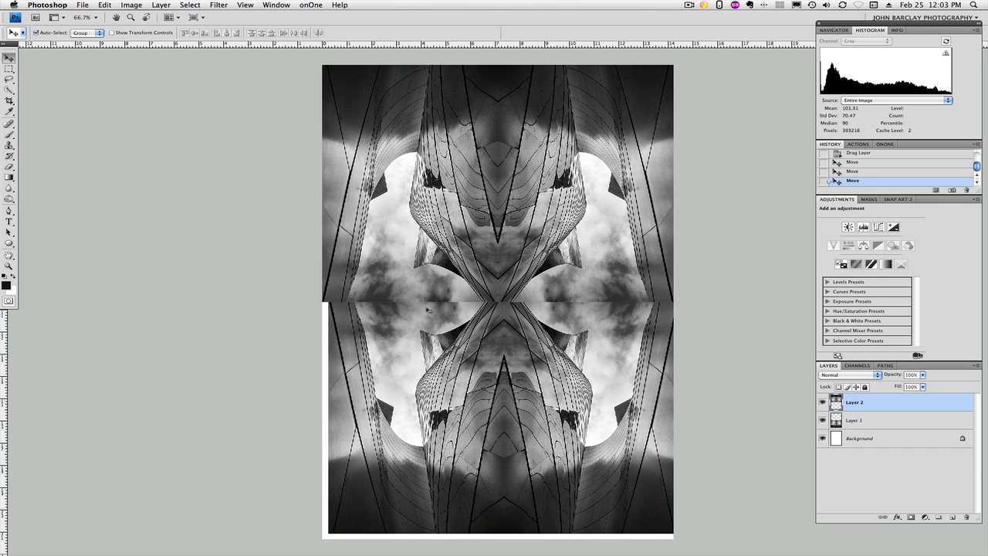
{"action": "mouse_move", "coordinate": [429, 350]}
{"action": "left_mouse_down"}
{"action": "mouse_move", "coordinate": [423, 356]}
{"action": "mouse_move", "coordinate": [423, 344]}
{"action": "mouse_move", "coordinate": [423, 357]}
{"action": "left_mouse_up"}
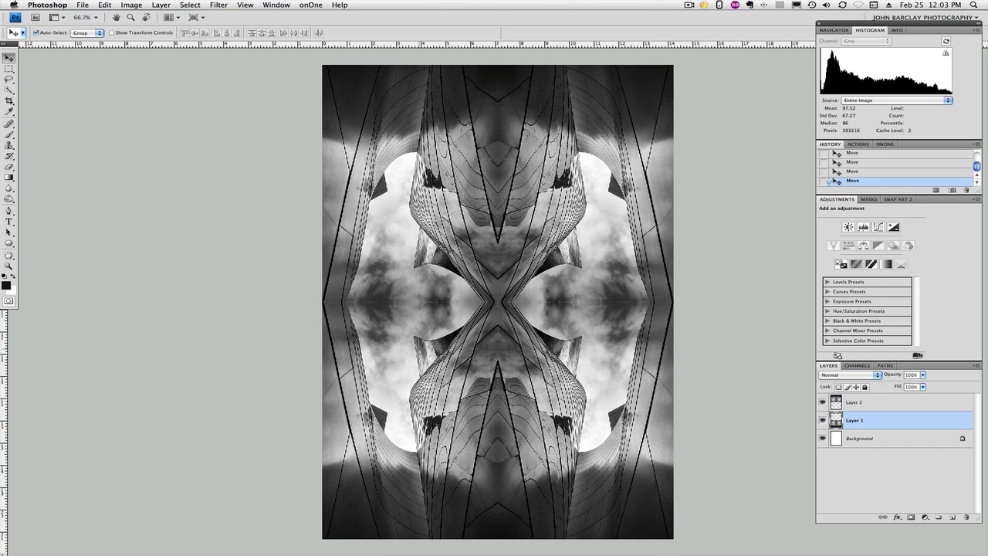